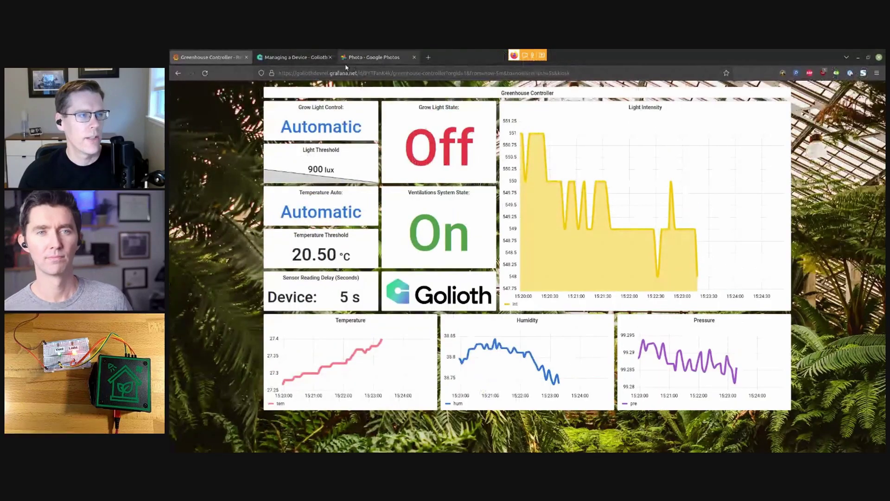
# In the Golioth console, set the device's TEMP_THRESH setting to 27.35 and check the ventilation state on the Greenhouse Controller dashboard
pyautogui.click(378, 56)
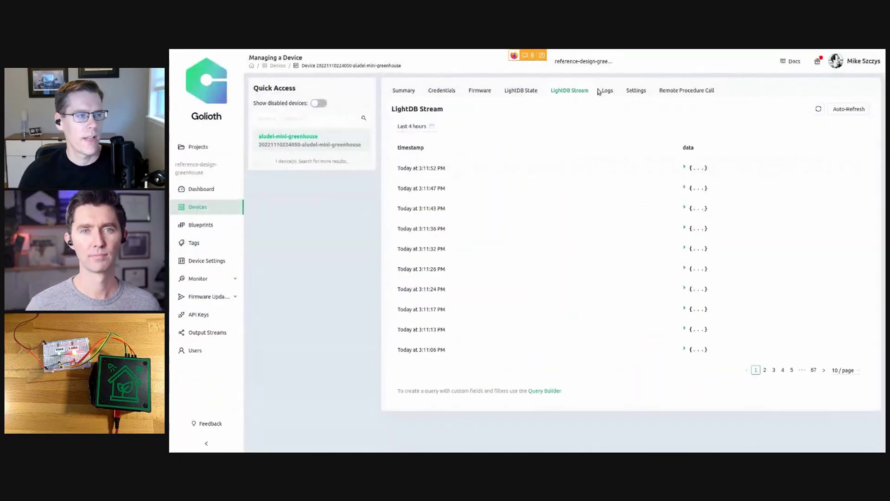
pyautogui.click(635, 90)
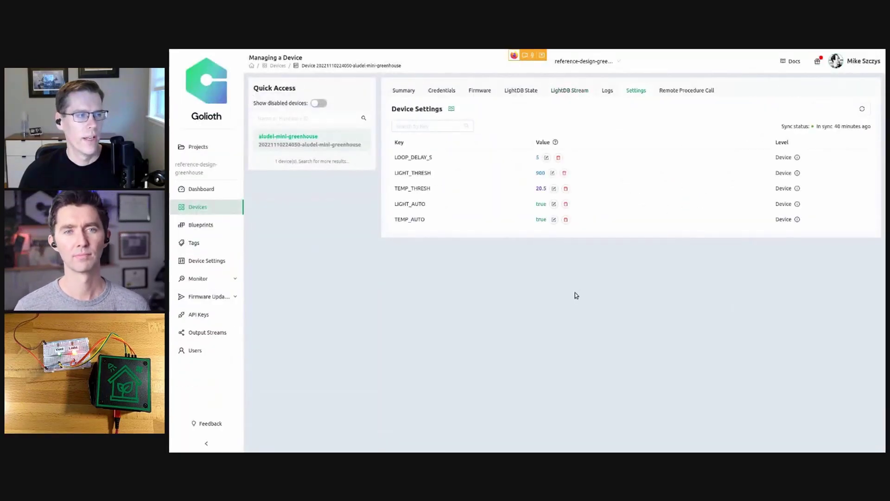
pyautogui.click(554, 189)
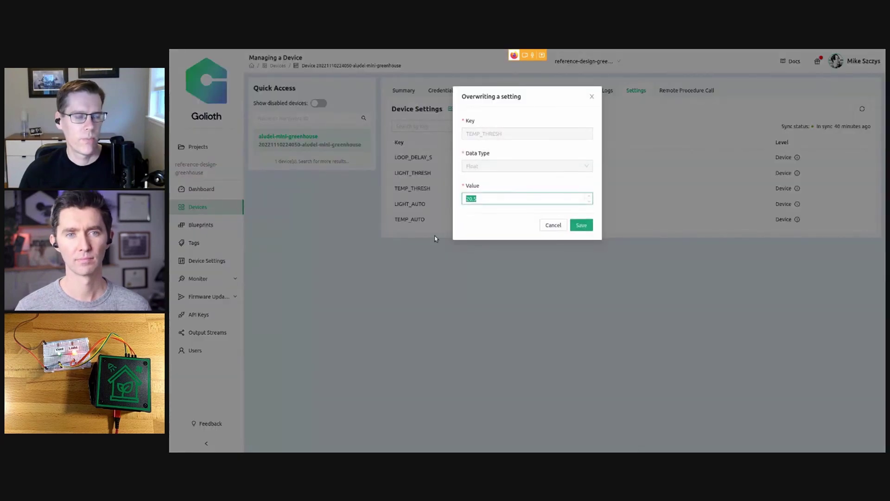
pyautogui.write('2')
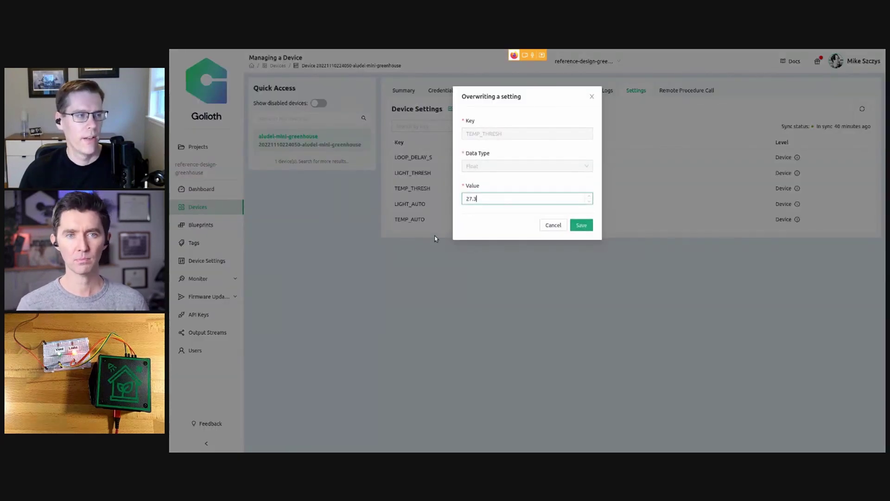
pyautogui.click(583, 226)
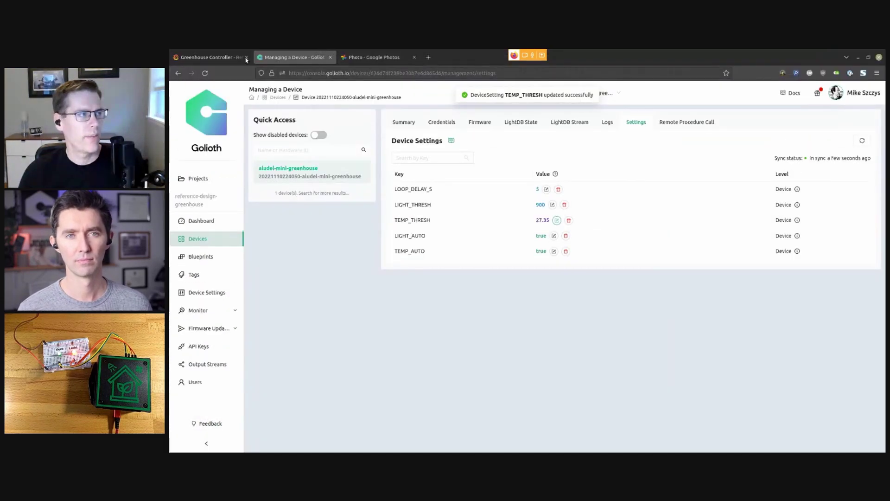
pyautogui.click(210, 57)
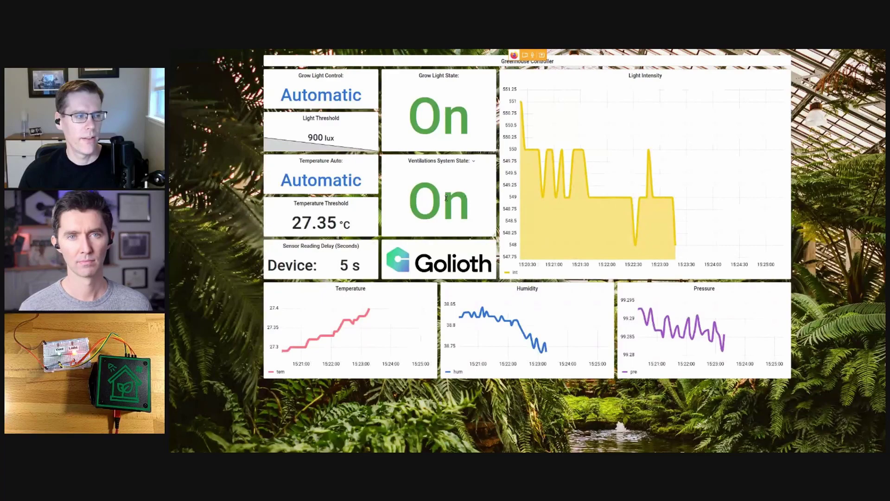
pyautogui.moveTo(367, 309)
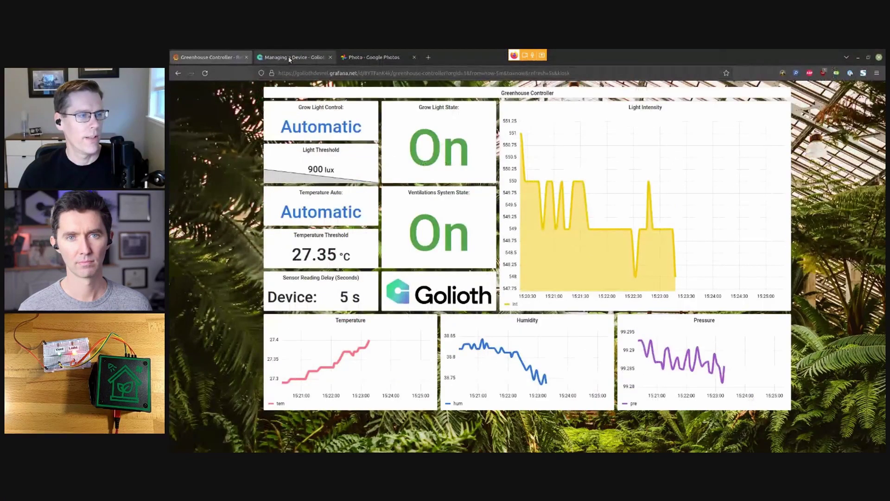
# Raise the device's TEMP_THRESH setting to 29.45 in the Golioth console and review the Greenhouse Controller dashboard
pyautogui.click(289, 59)
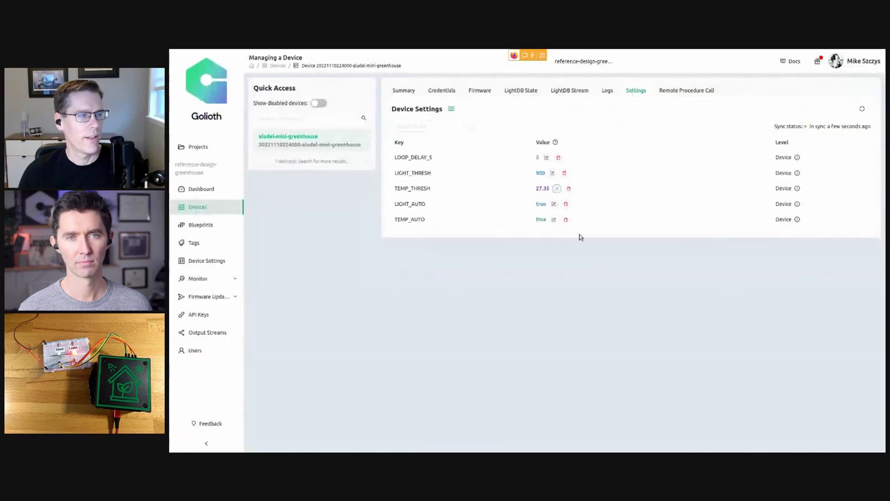
pyautogui.click(556, 189)
pyautogui.moveTo(500, 199); pyautogui.dragTo(450, 197)
pyautogui.write('29.35')
pyautogui.click(581, 225)
pyautogui.moveTo(266, 51)
pyautogui.click(208, 57)
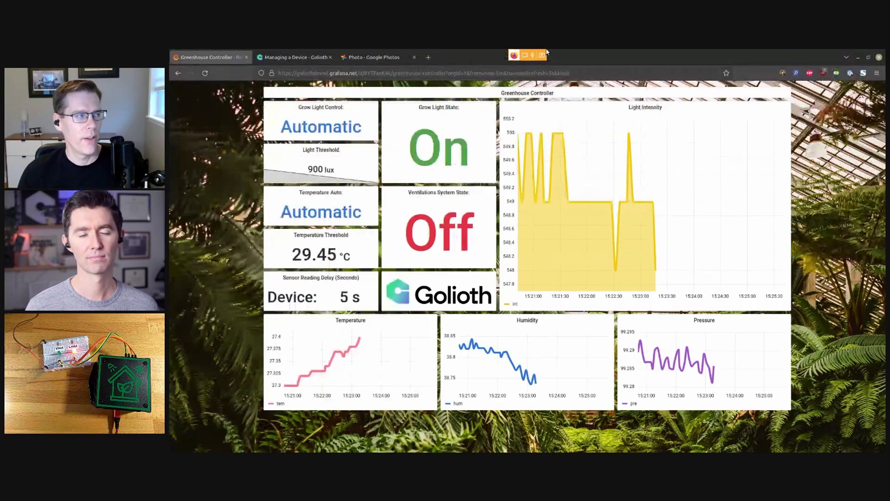
# Return to the Golioth device settings and set LIGHT_AUTO to false
pyautogui.click(295, 57)
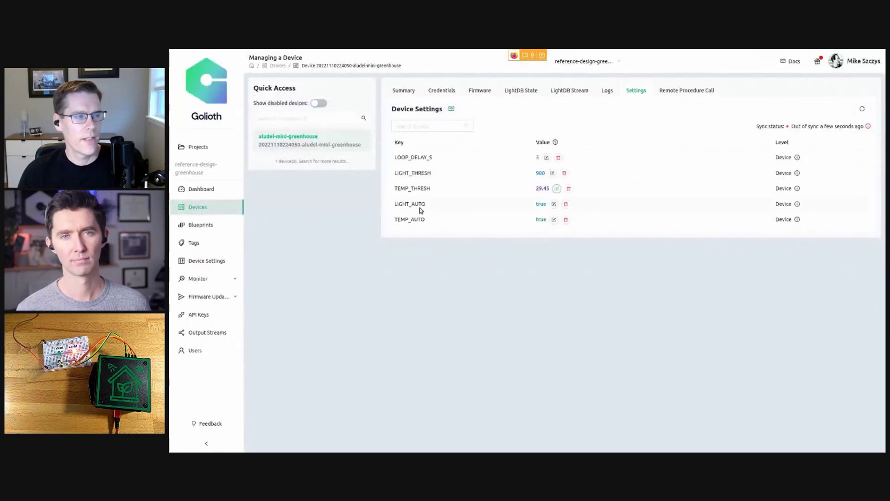
pyautogui.click(554, 204)
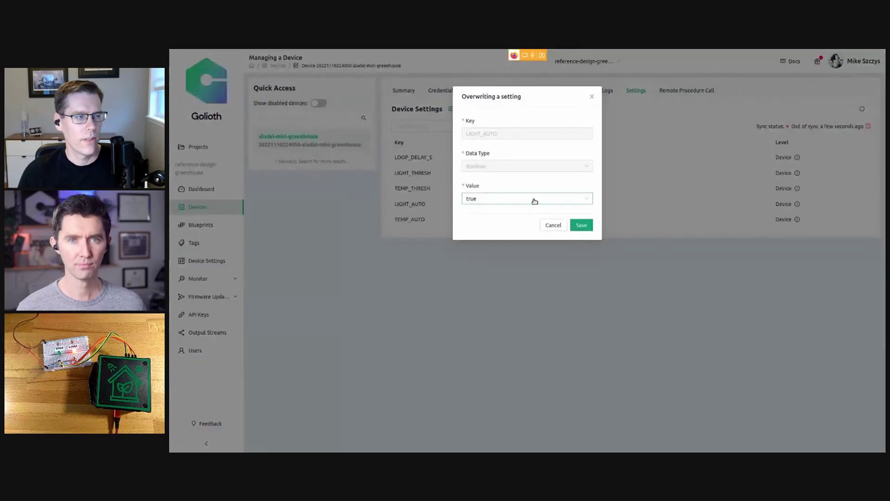
pyautogui.click(533, 198)
pyautogui.click(507, 228)
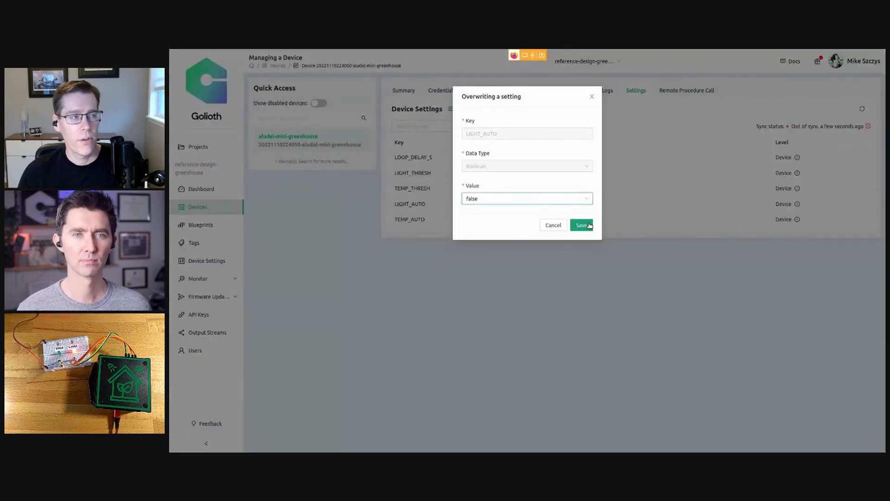
pyautogui.click(589, 225)
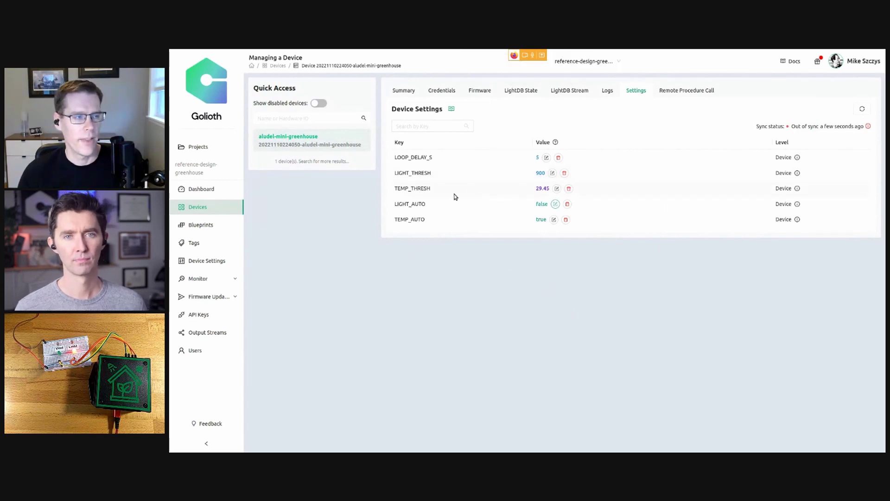
# Set the device's TEMP_AUTO setting to false
pyautogui.click(553, 219)
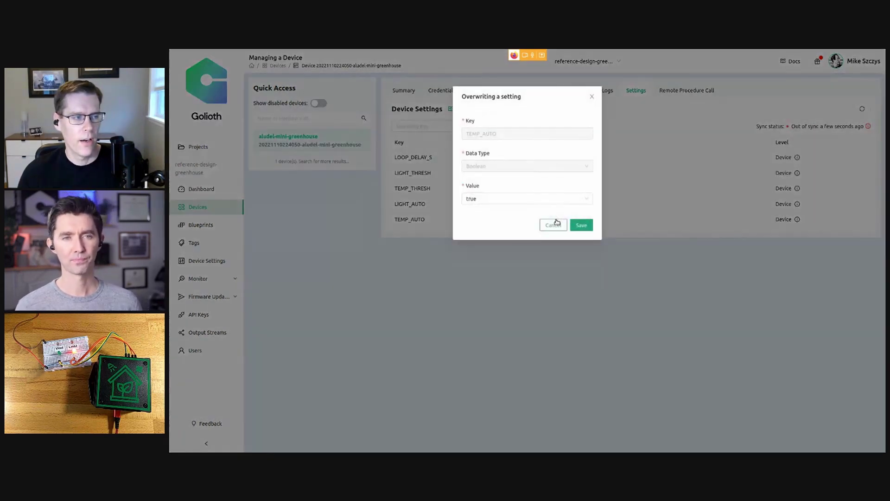
pyautogui.click(538, 199)
pyautogui.click(514, 226)
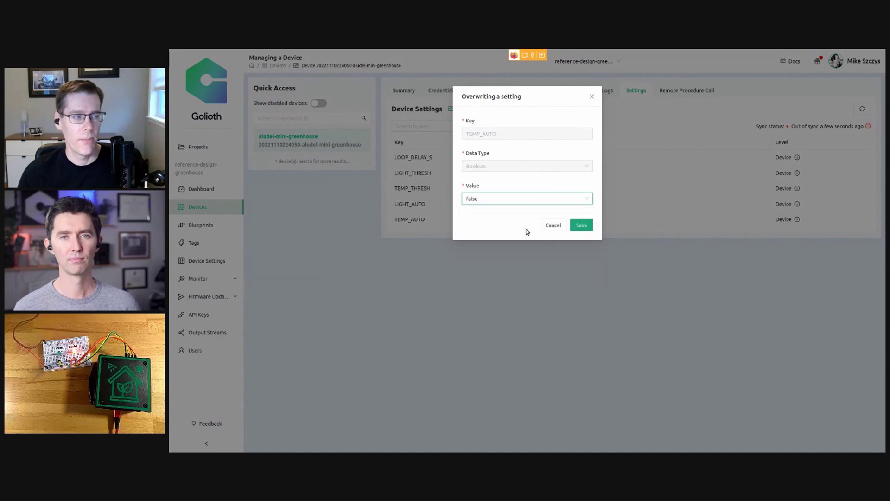
pyautogui.click(576, 226)
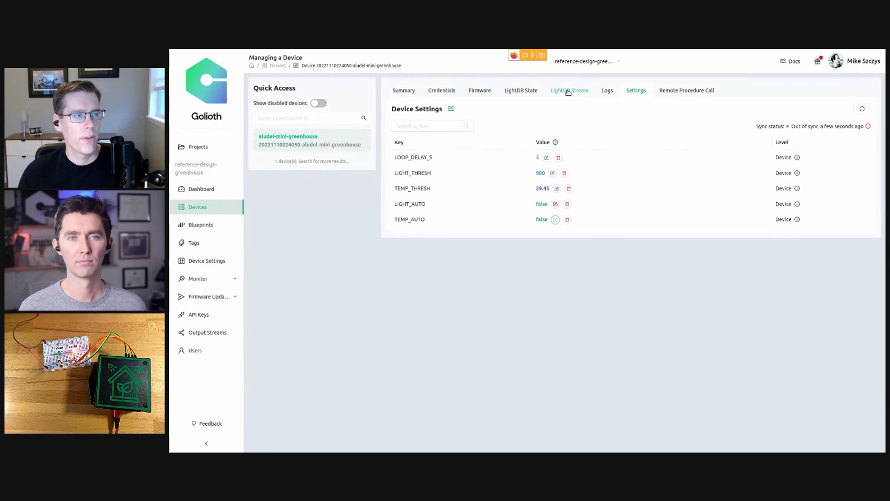
# Submit a desired vent value of 0 in the device's LightDB State and check the vent on the Greenhouse Controller dashboard
pyautogui.click(520, 90)
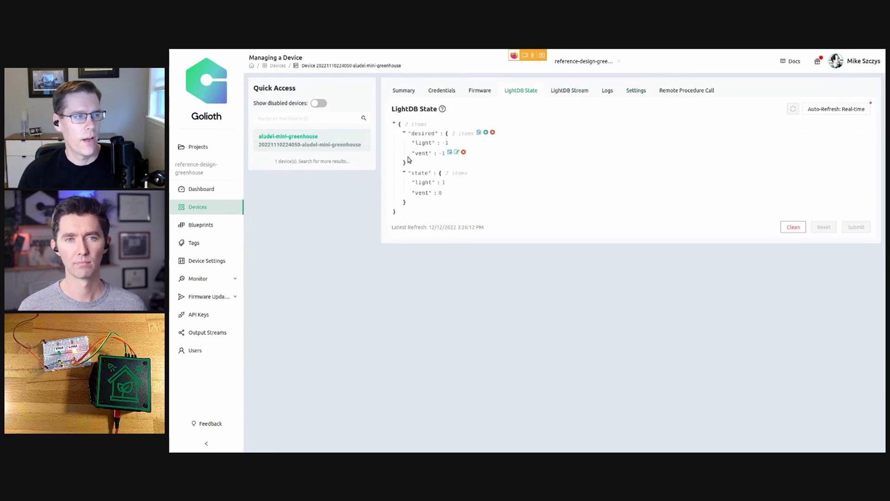
pyautogui.click(206, 57)
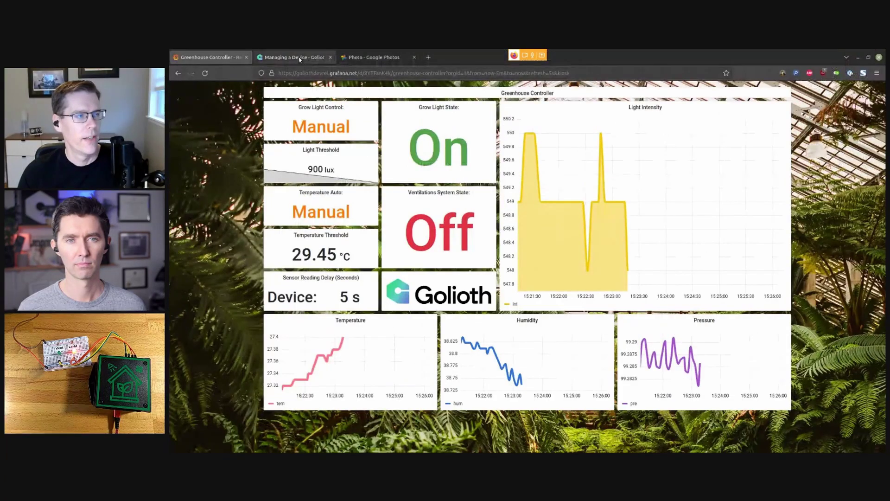
pyautogui.click(295, 57)
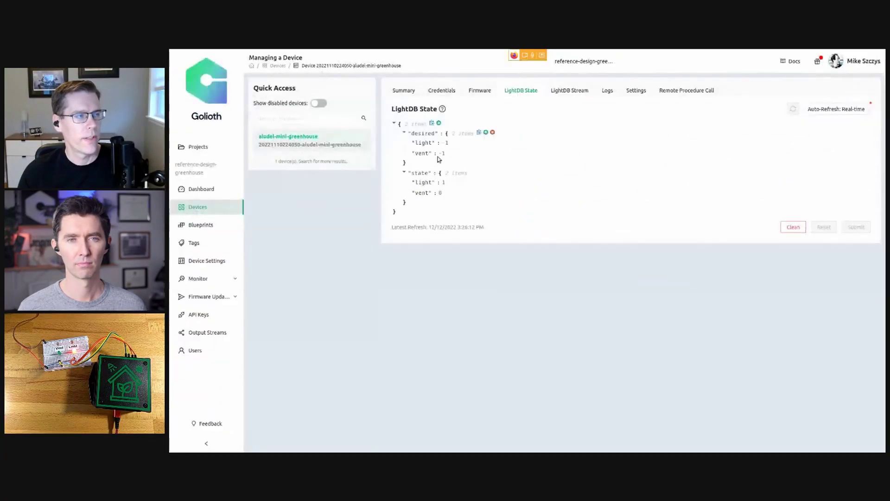
pyautogui.click(451, 153)
pyautogui.hotkey('ctrl', 'a')
pyautogui.write('0')
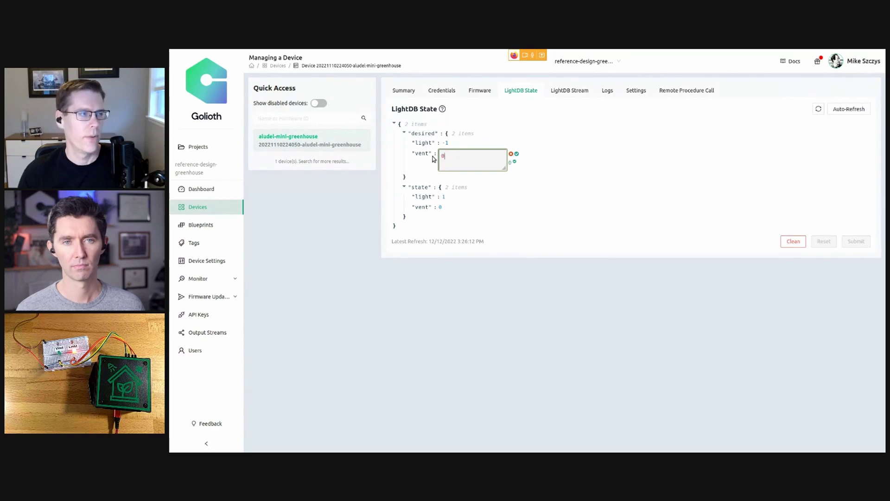
pyautogui.click(516, 161)
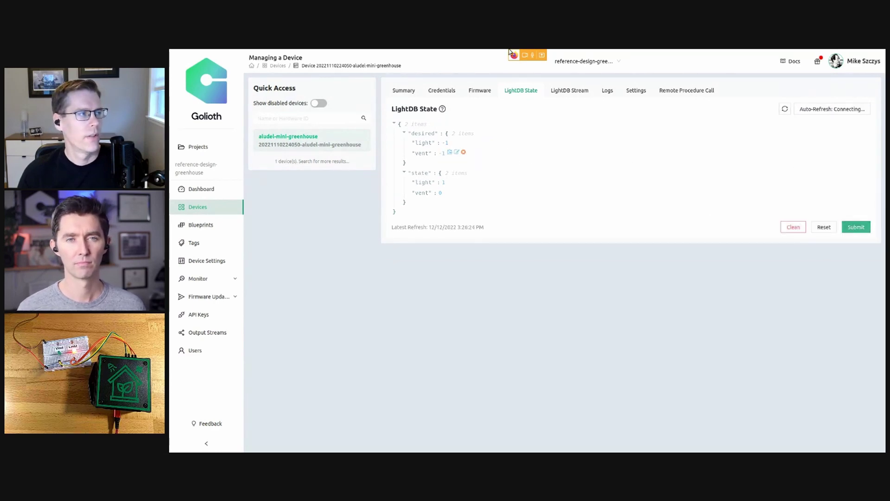
pyautogui.moveTo(510, 52)
pyautogui.click(208, 57)
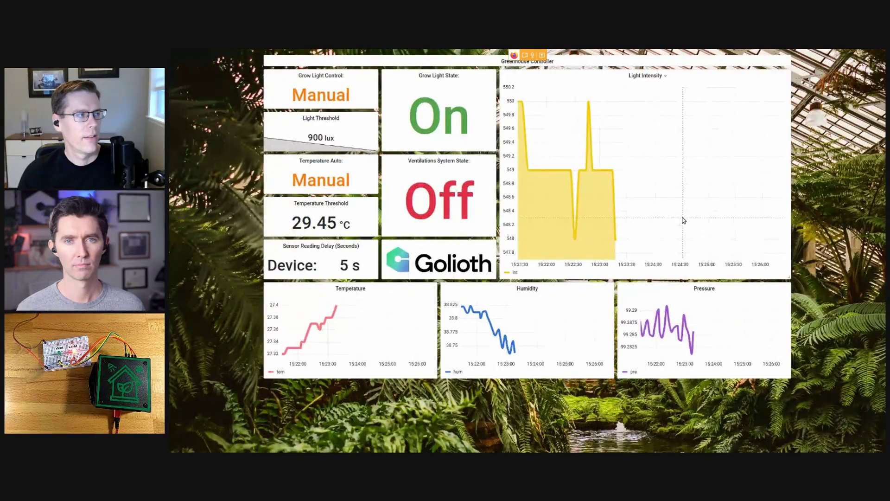
# Submit a desired light value of 0 in the device's LightDB State and check the grow light on the dashboard
pyautogui.moveTo(481, 49)
pyautogui.click(292, 57)
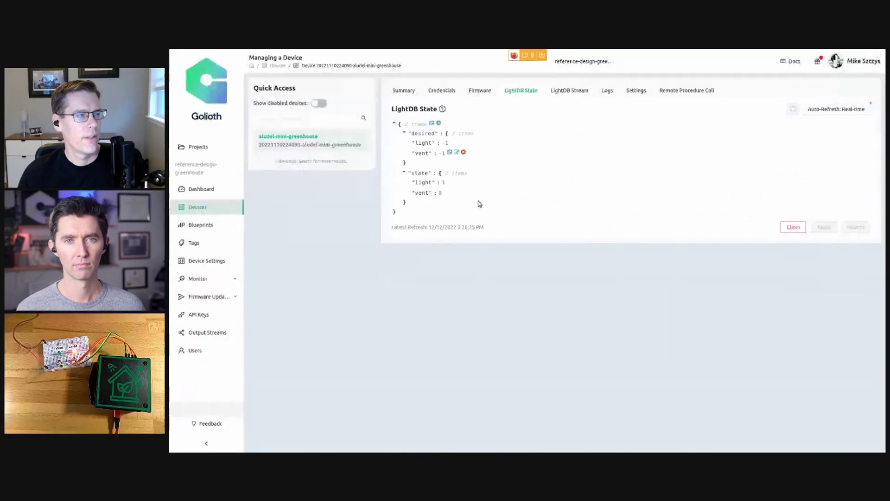
pyautogui.click(456, 142)
pyautogui.write('0')
pyautogui.click(520, 151)
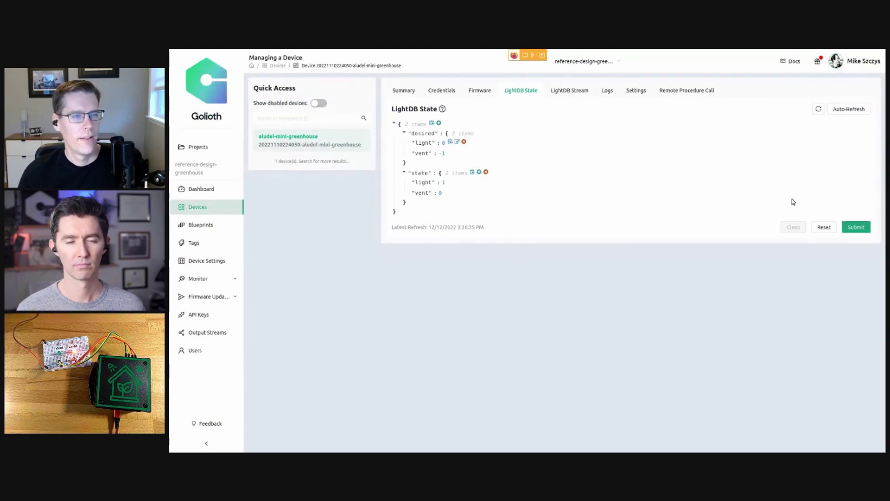
pyautogui.click(856, 226)
pyautogui.click(224, 57)
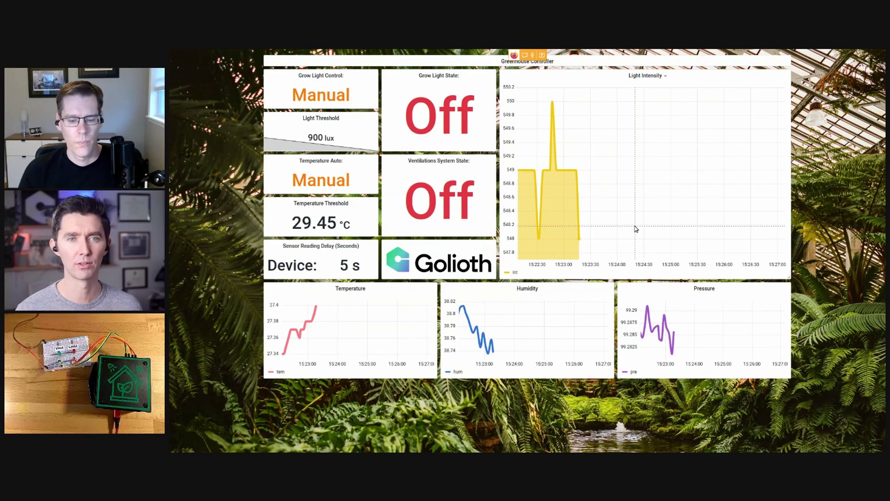
# Go back to the Golioth console and examine the light and weather readings of the first record in the device's LightDB Stream
pyautogui.press('F11')
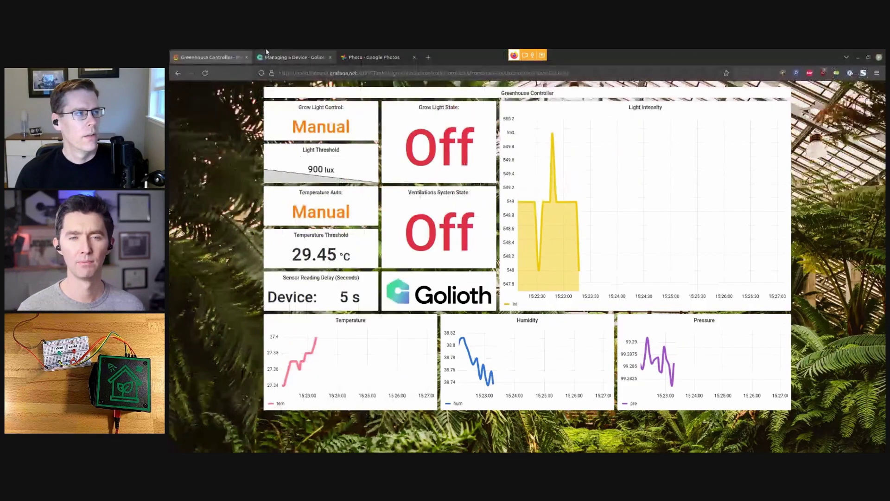
pyautogui.hotkey('ctrl', 'Tab')
pyautogui.press('F11')
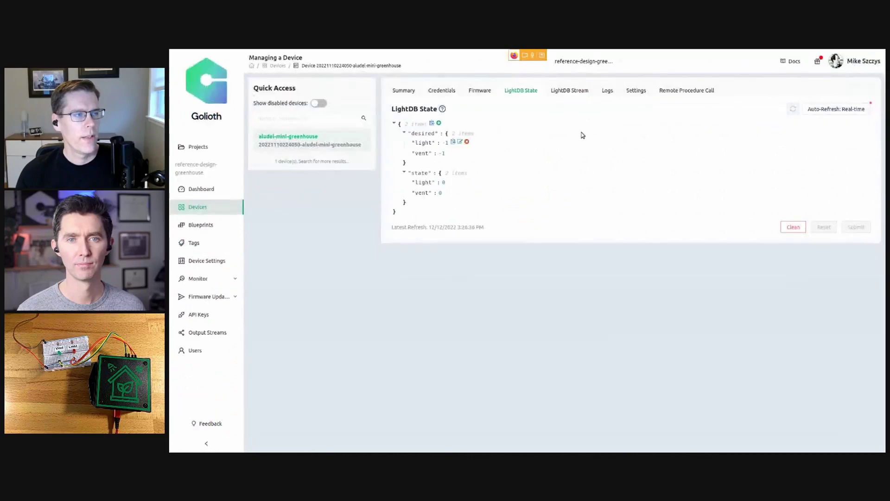
pyautogui.click(635, 90)
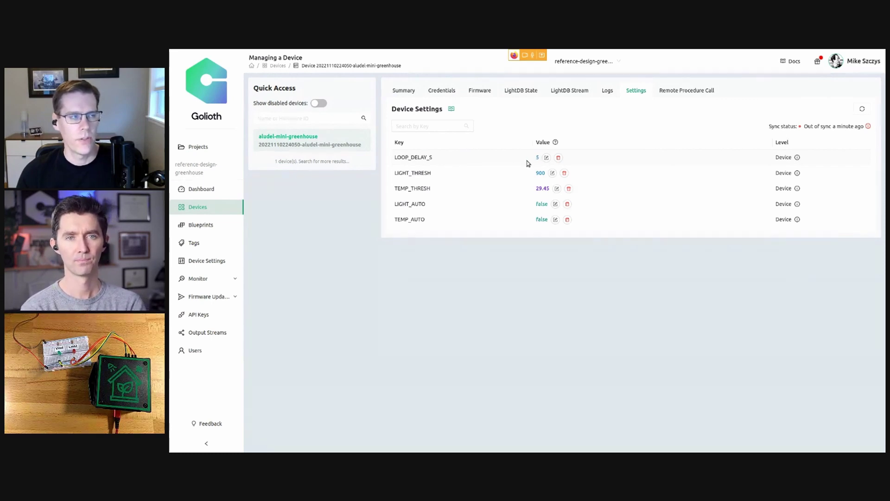
pyautogui.click(564, 90)
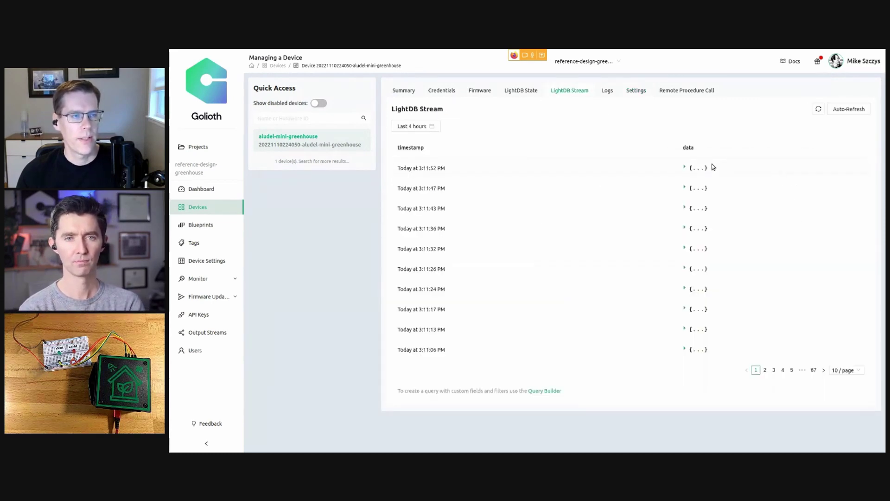
pyautogui.click(685, 167)
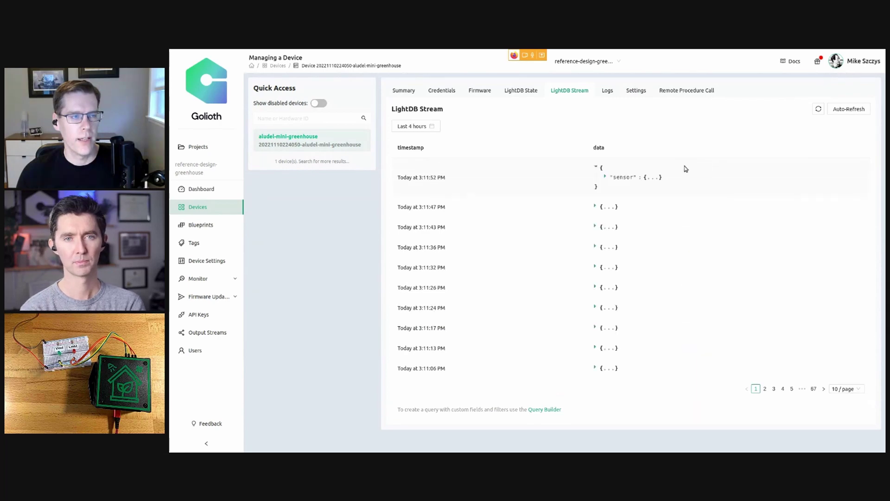
pyautogui.click(605, 177)
pyautogui.click(598, 187)
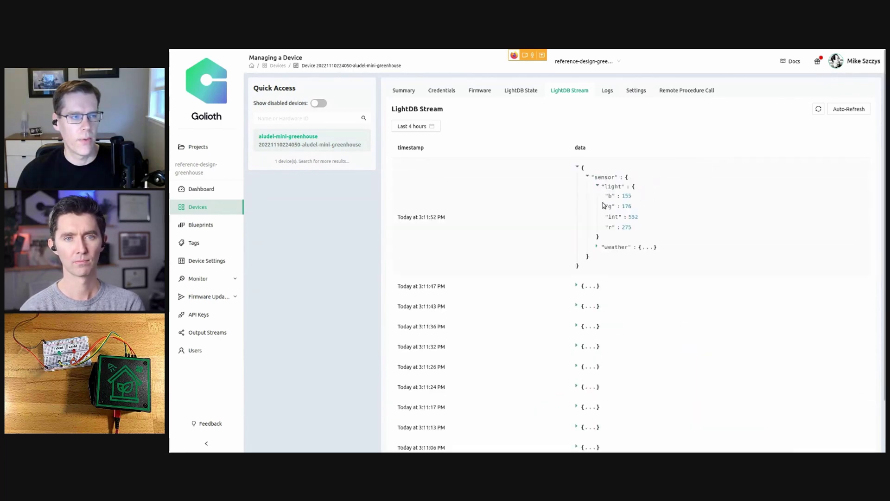
pyautogui.click(598, 247)
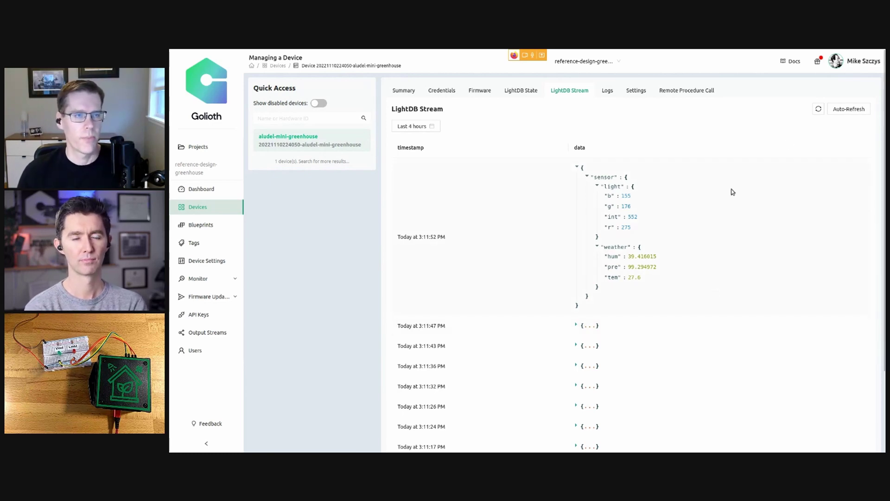
# Set the LightDB Stream to refresh in real time and expand the newest record's light and weather readings
pyautogui.click(840, 110)
pyautogui.click(842, 141)
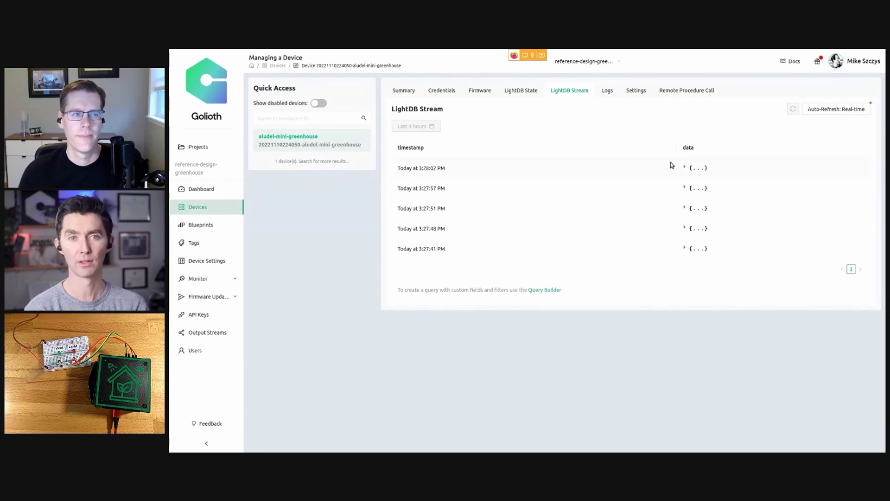
pyautogui.click(685, 168)
pyautogui.click(606, 178)
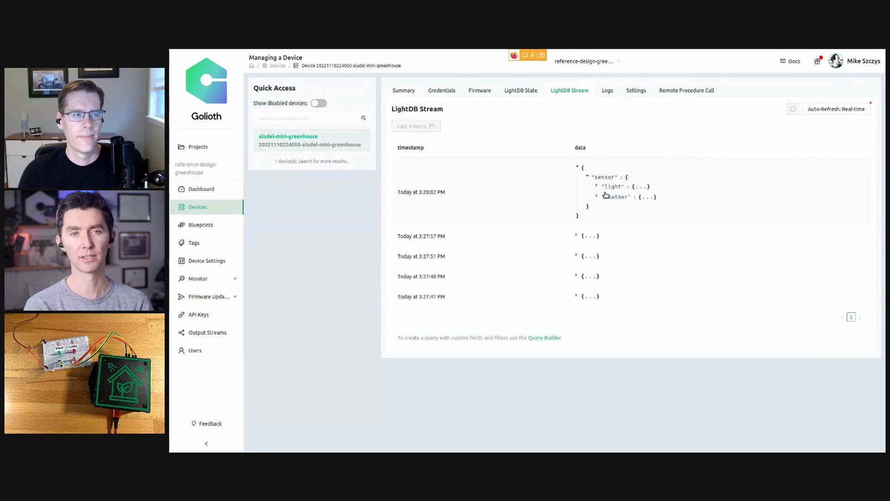
pyautogui.click(605, 198)
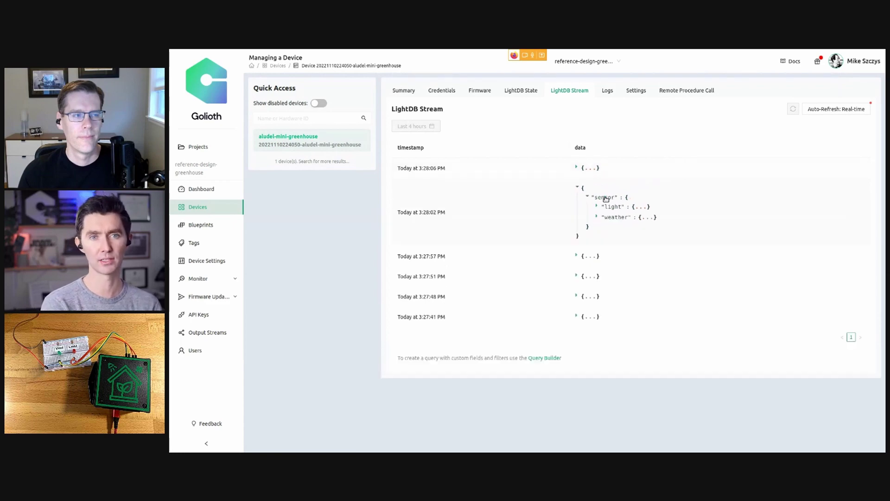
pyautogui.click(599, 208)
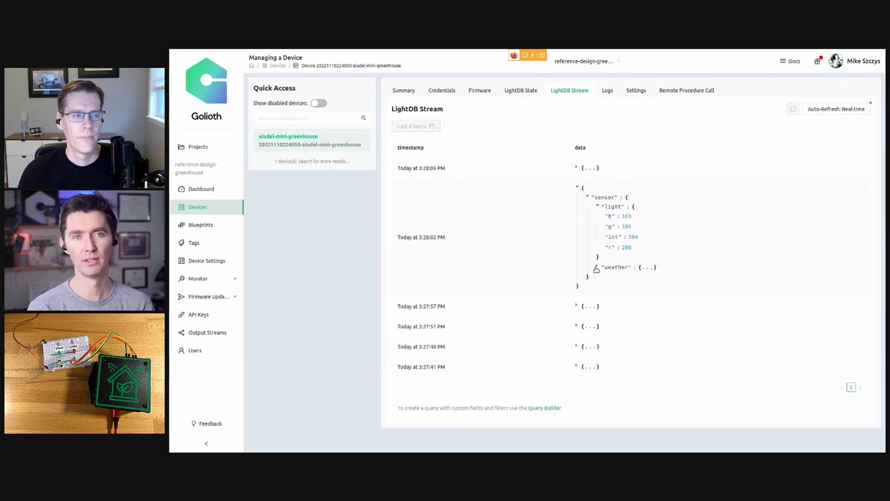
pyautogui.click(596, 267)
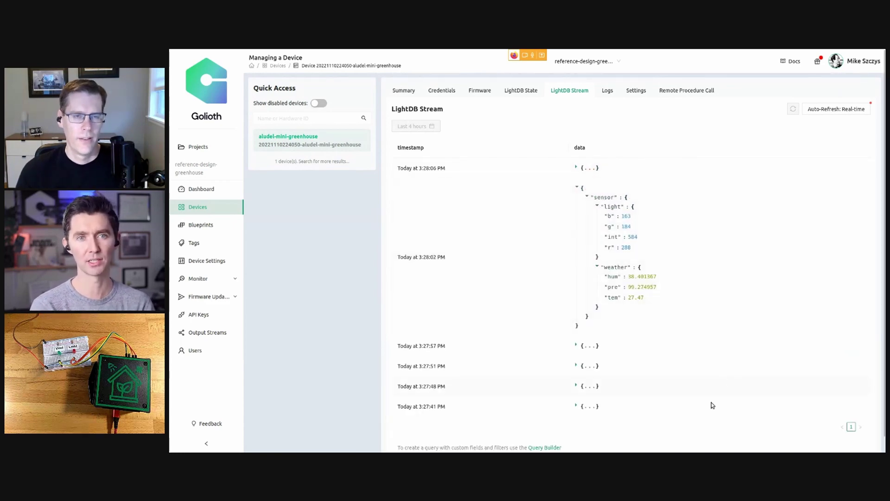